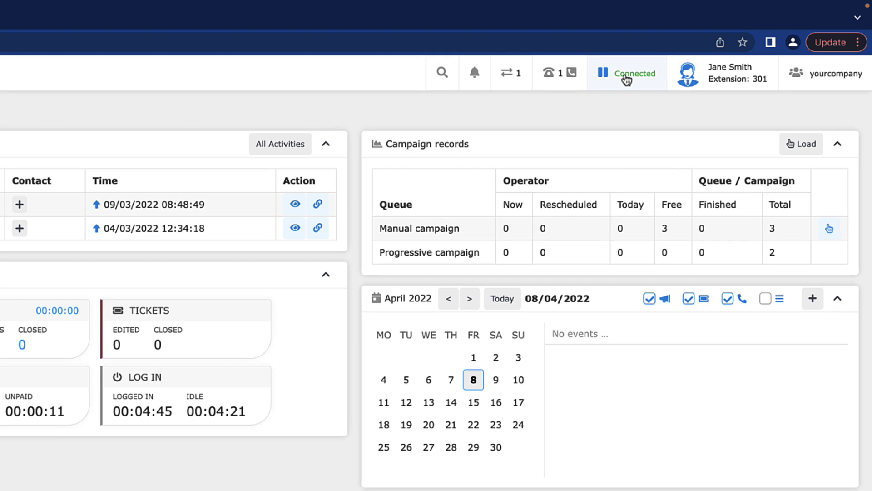
Step: Start a paid Email pause from the Connected status menu so its timer runs
left_click(635, 71)
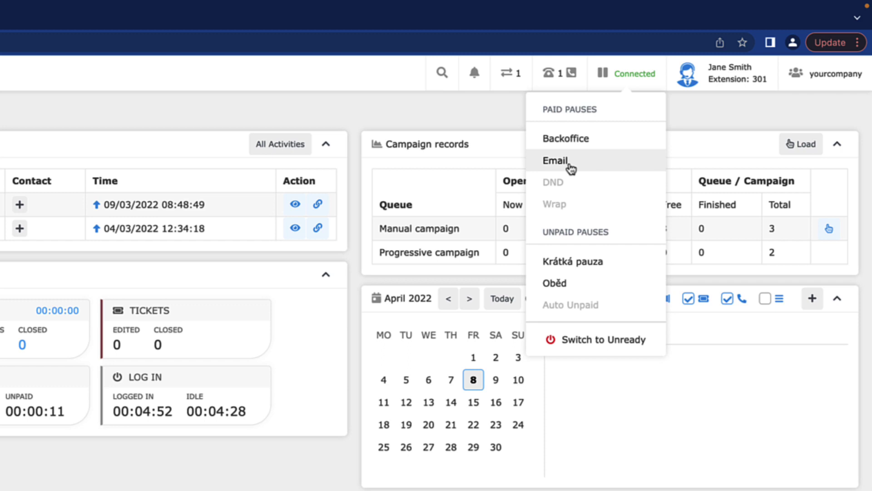
left_click(571, 167)
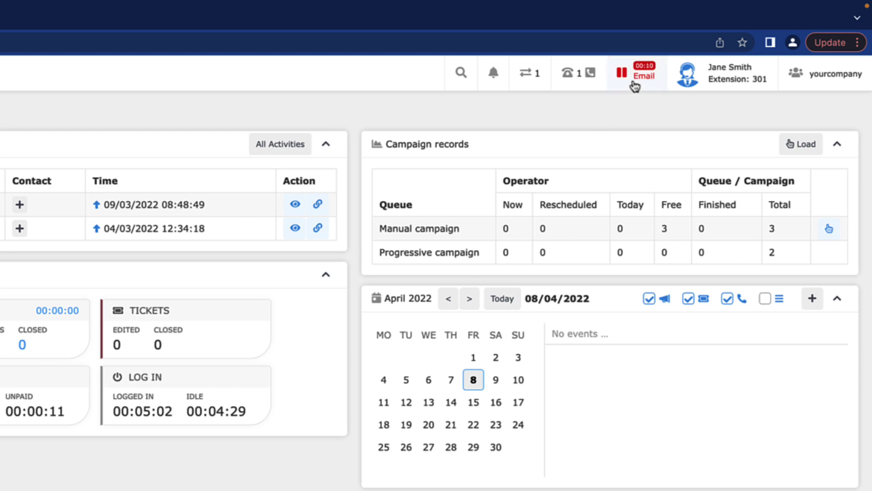
Step: End the Email pause, then take the short unpaid break Krátká pauza
left_click(633, 73)
left_click(616, 117)
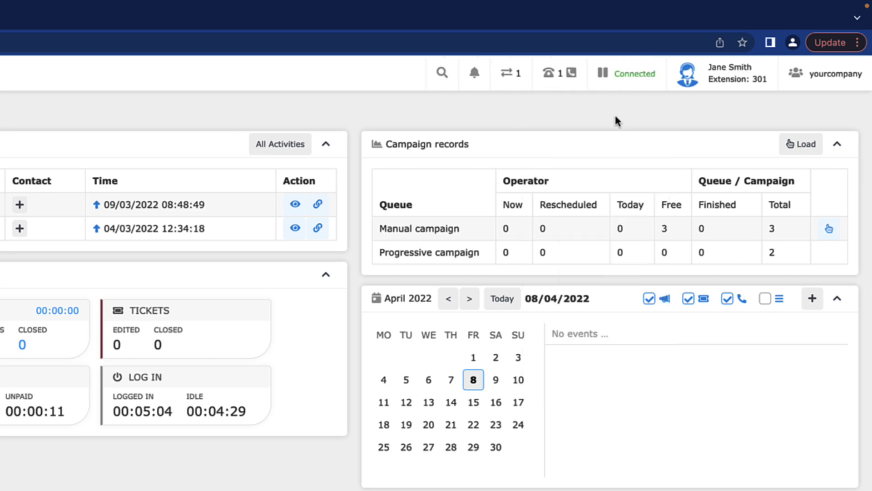
left_click(629, 75)
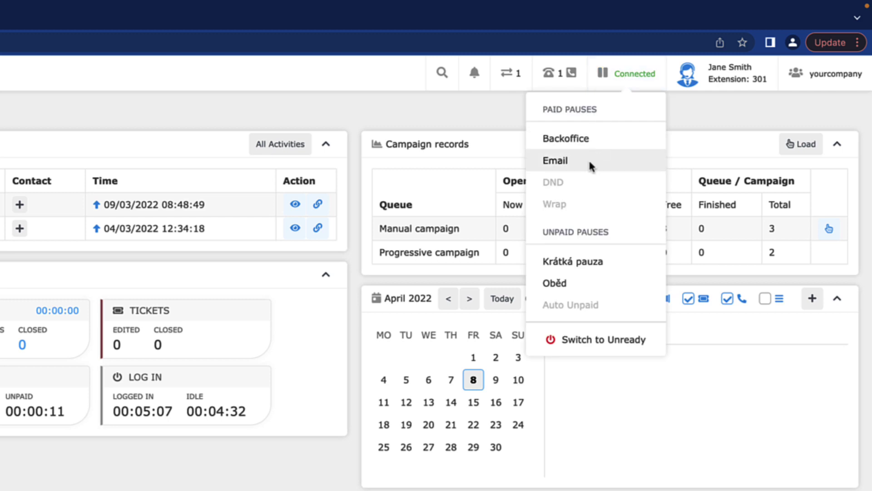
left_click(587, 266)
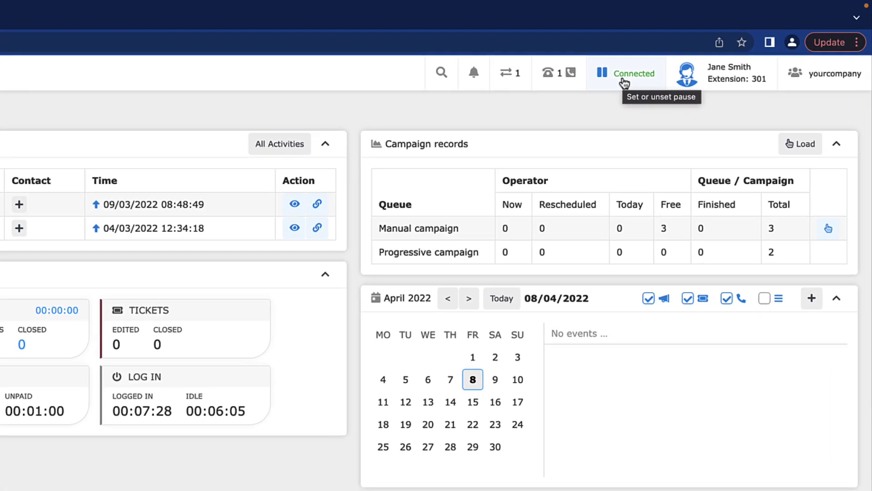
Step: Switch the agent from Connected to Not Ready via Switch to Unready
left_click(663, 49)
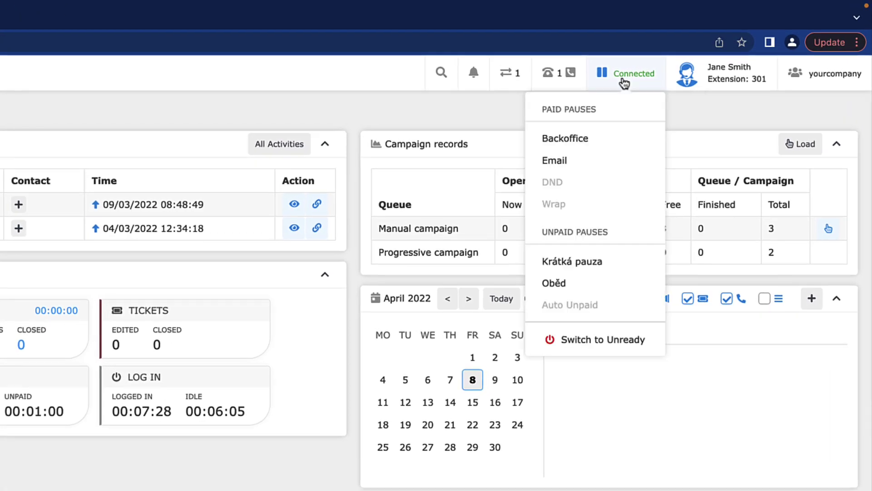
left_click(603, 339)
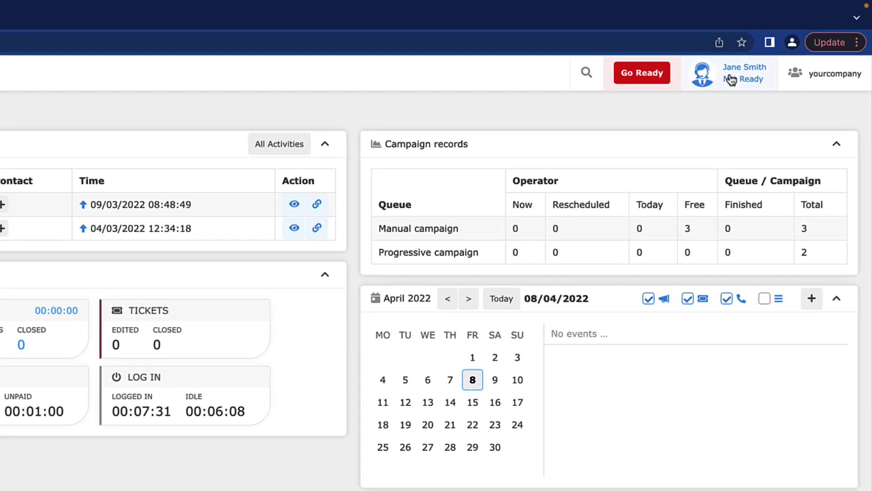
Step: Log the agent out from the top-bar user menu, returning to the Daktela login page
left_click(732, 80)
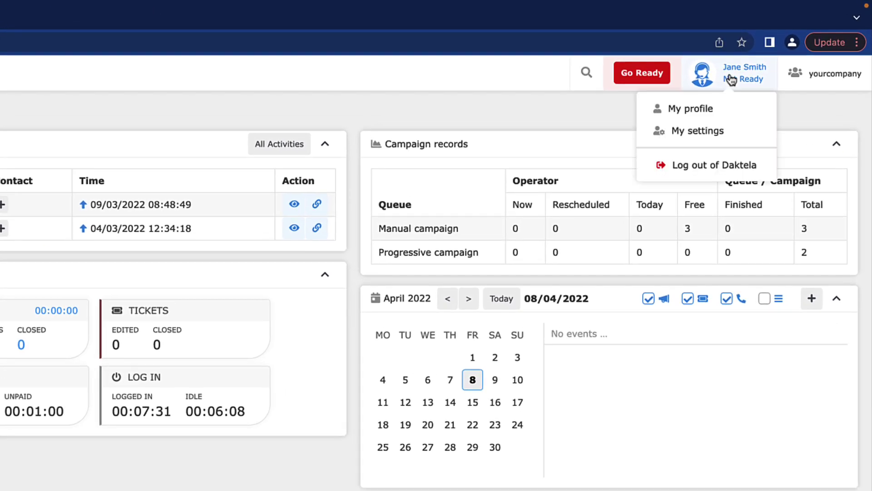
left_click(714, 165)
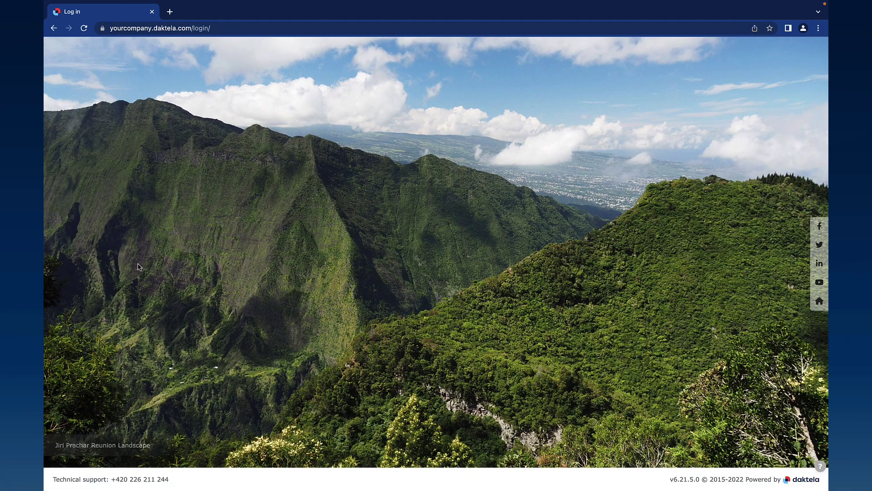